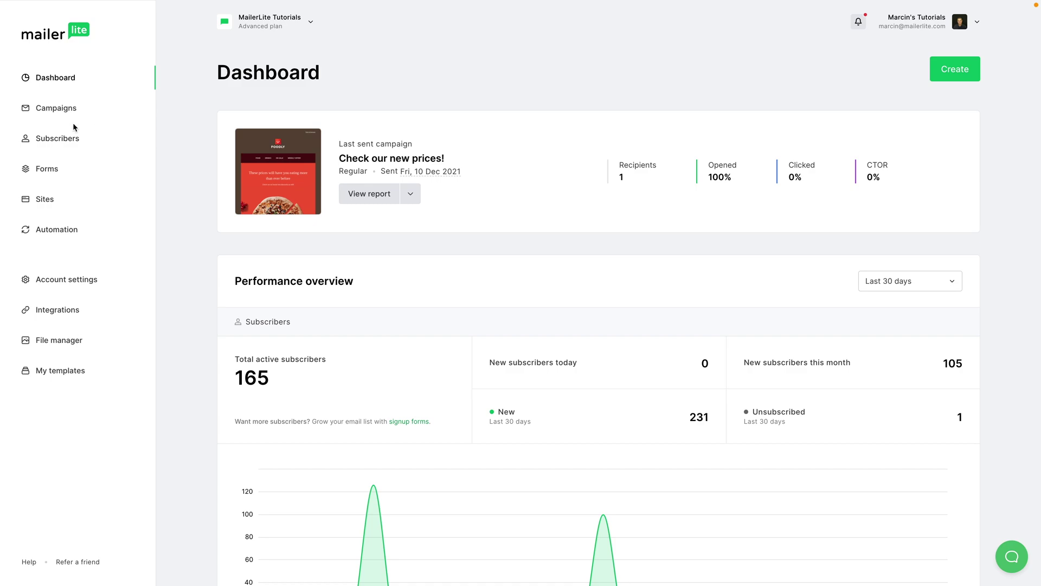
Try filtering the full subscriber list by group membership
click(49, 136)
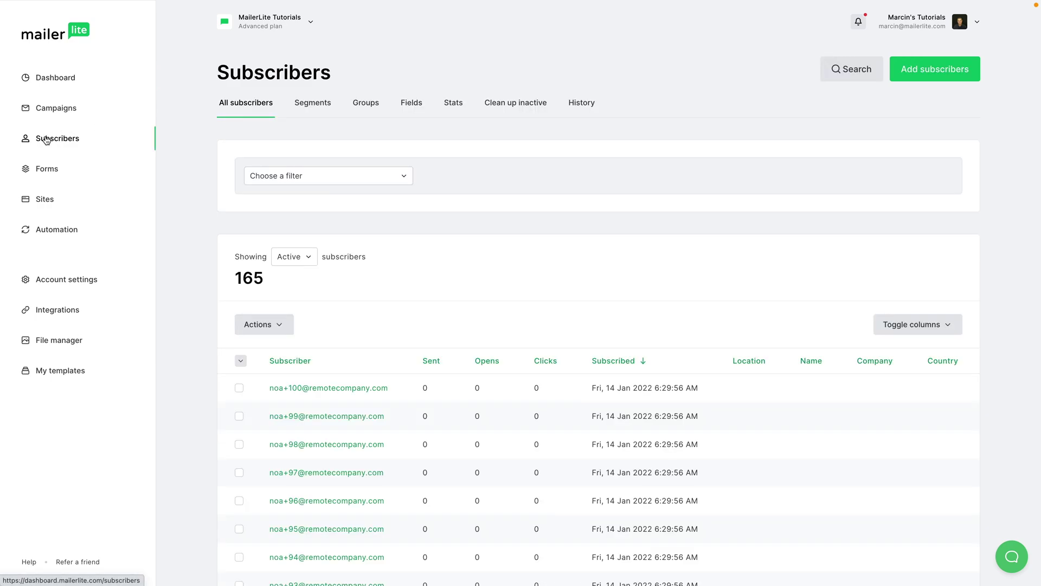
click(313, 180)
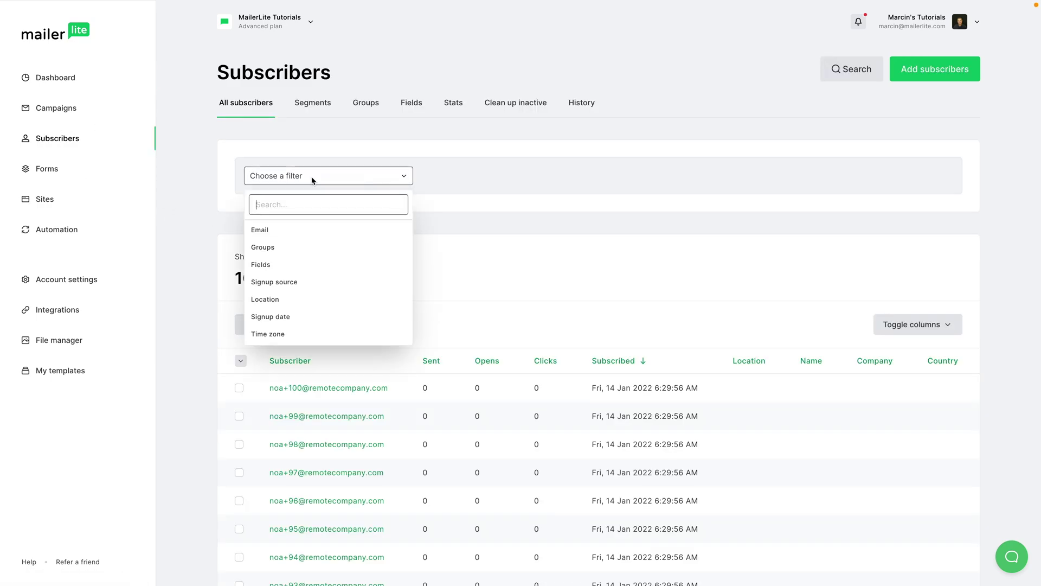
click(286, 247)
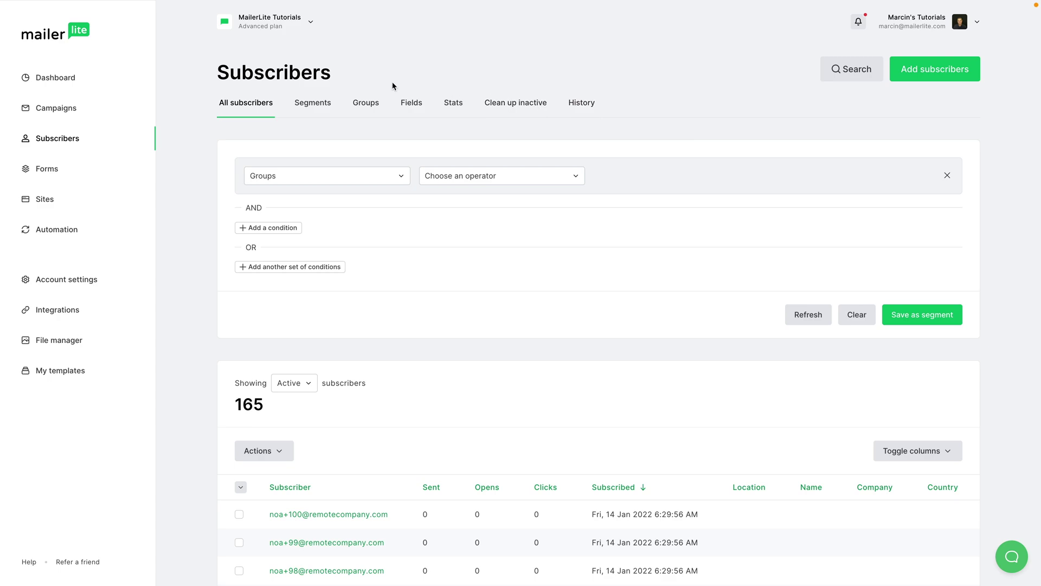
Start a new segment from the Segments list and name it 'Meetup - Name'
click(315, 103)
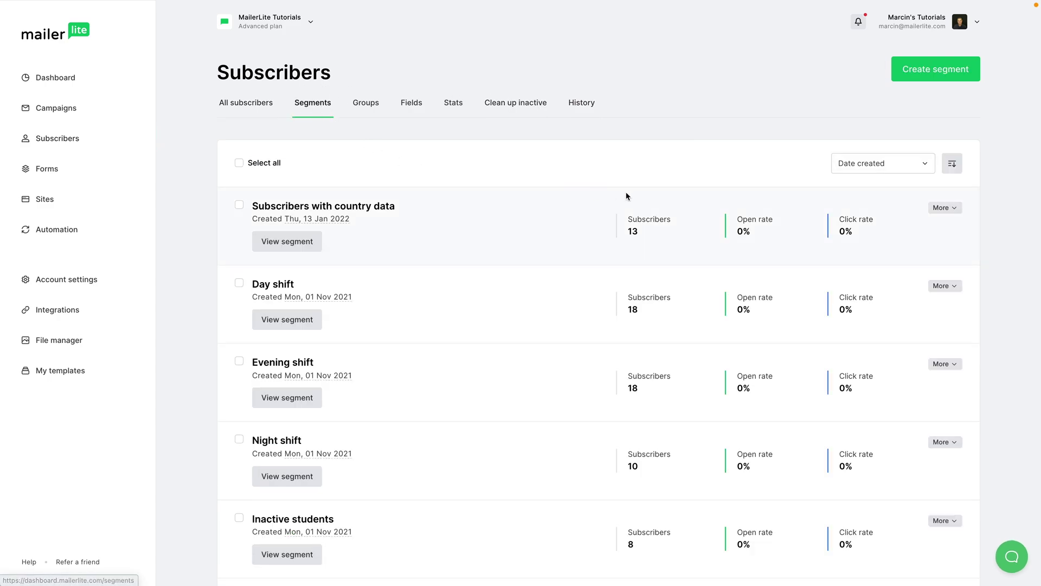
click(930, 77)
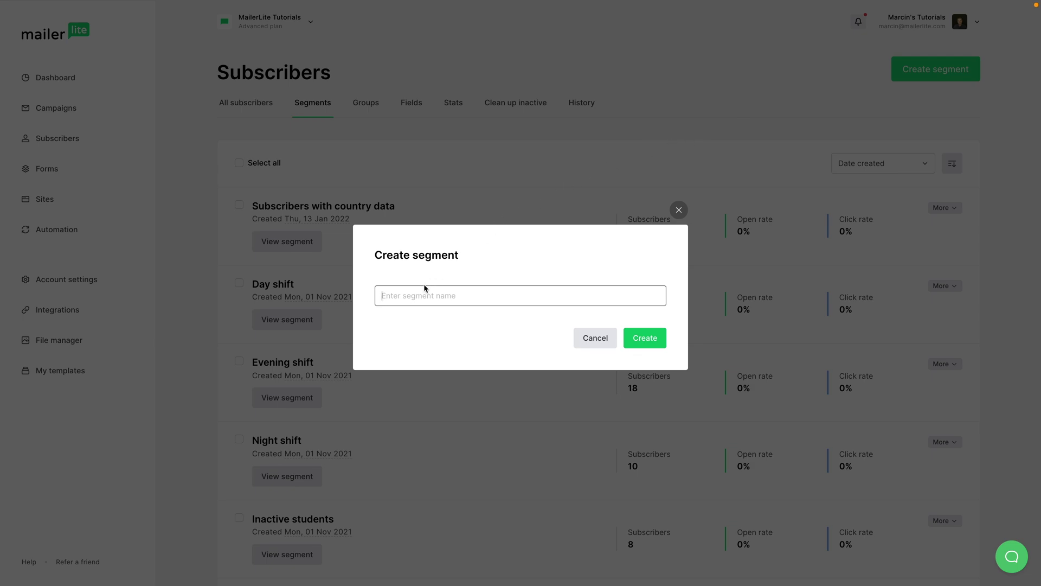
text(Meetup - Name)
Create the segment with a Groups 'Belongs to' Meetup filter, narrowing 165 subscribers to 10
click(647, 338)
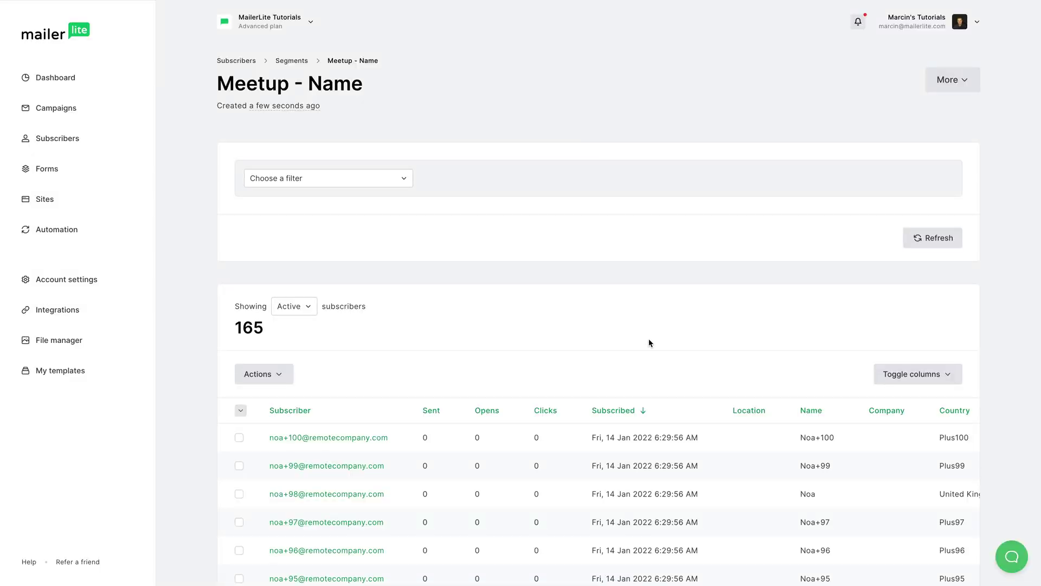
click(333, 178)
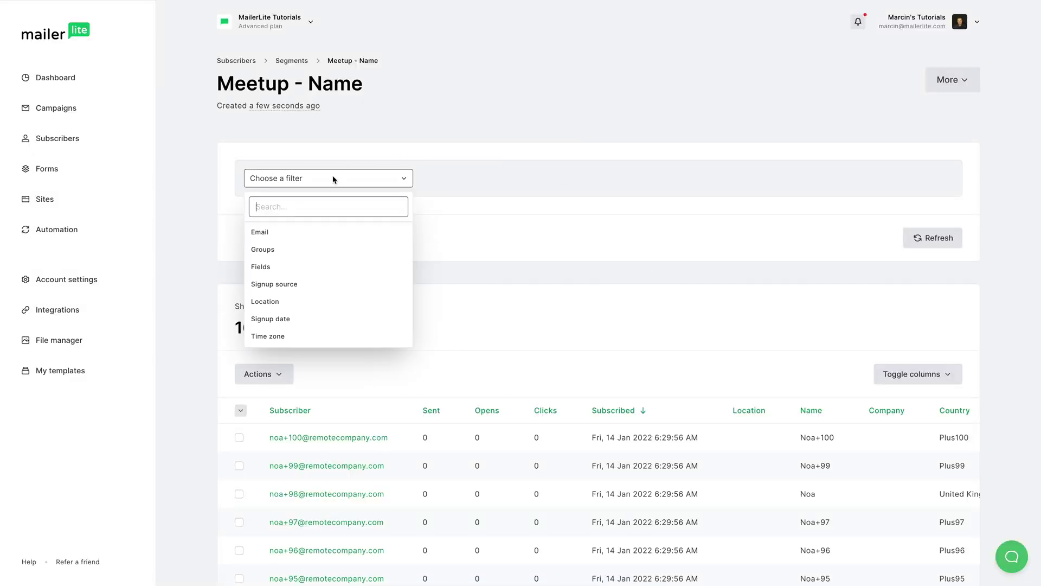
click(281, 249)
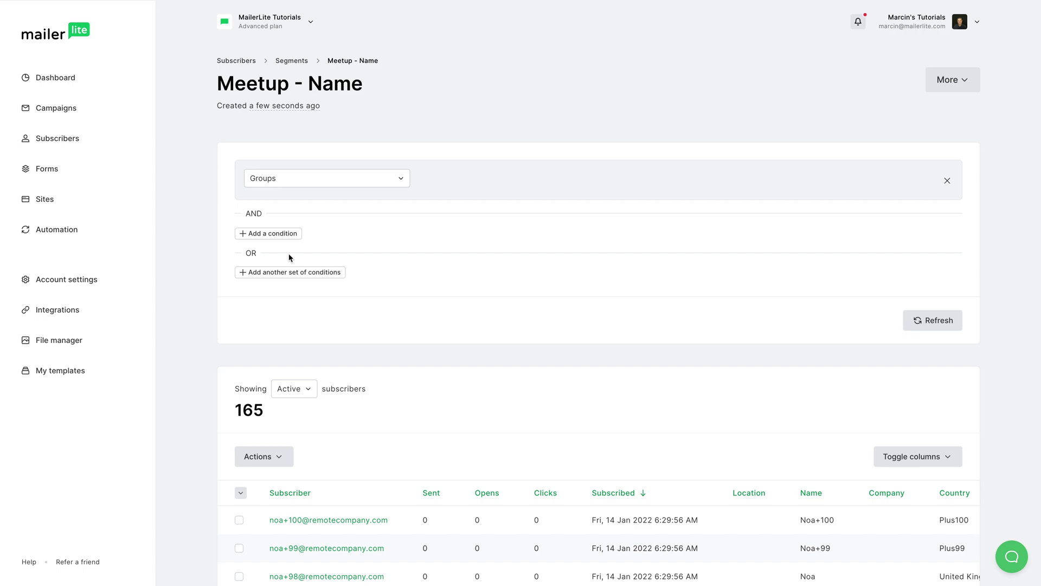
click(476, 177)
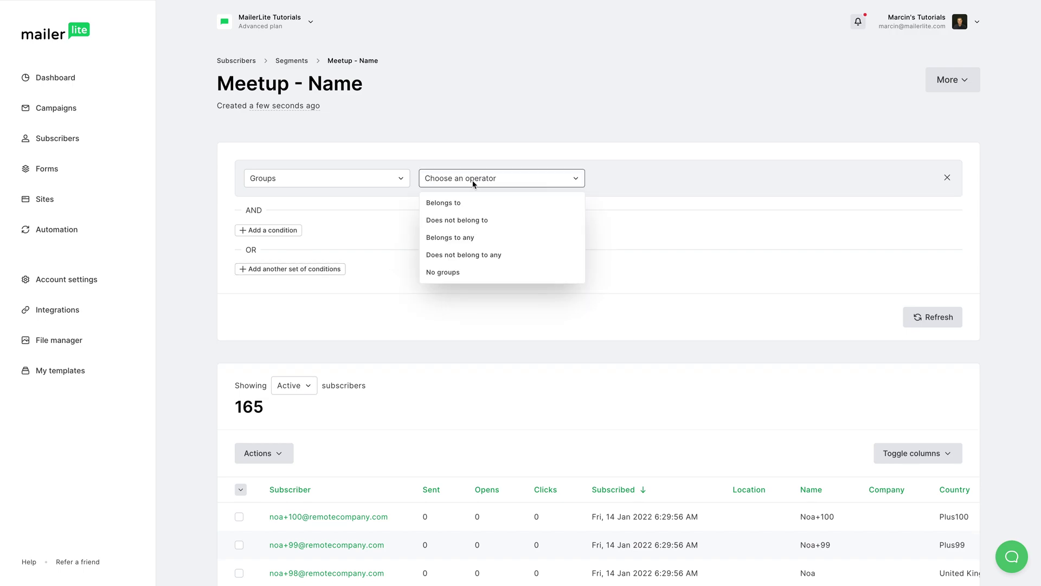
click(468, 204)
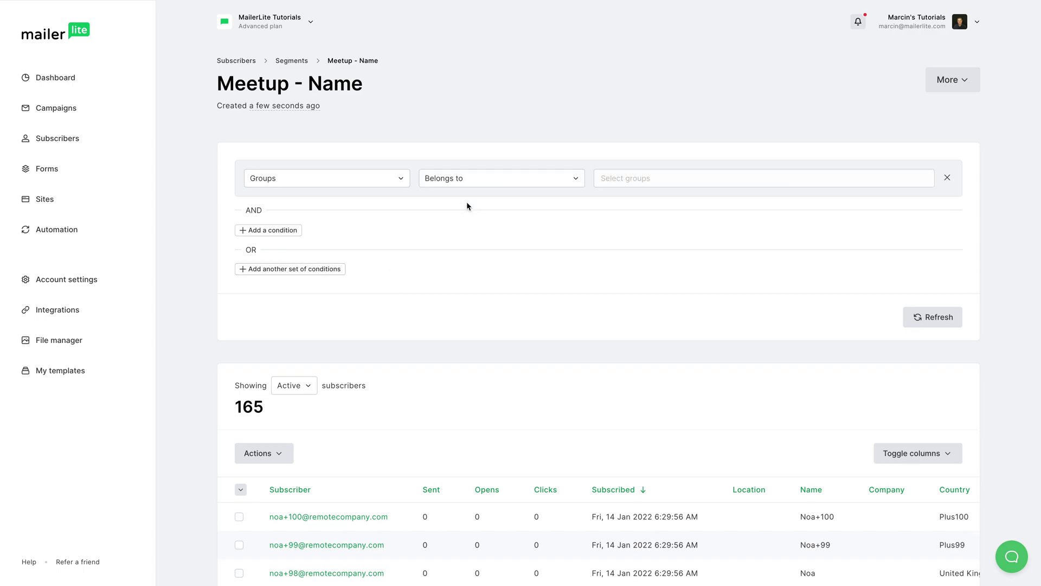
click(623, 180)
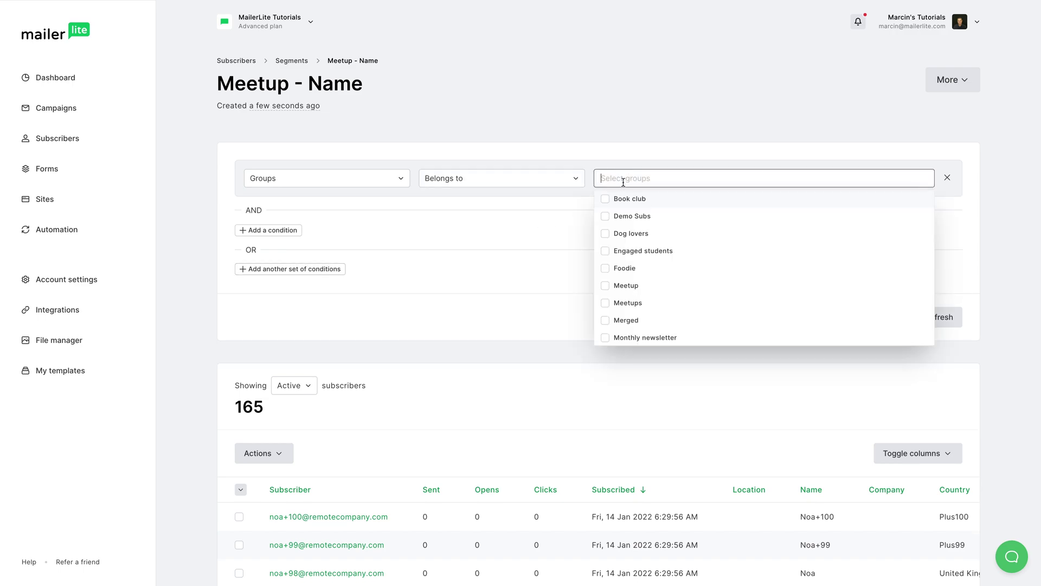
click(605, 287)
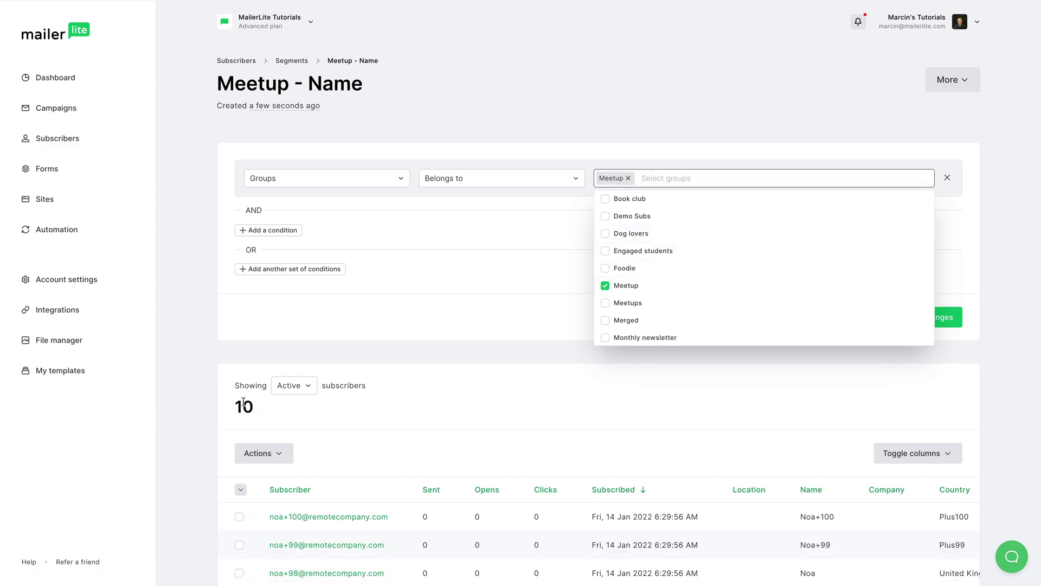
Add a second condition, Fields > Name > Is set, and save it, leaving 8 subscribers
click(269, 230)
click(300, 226)
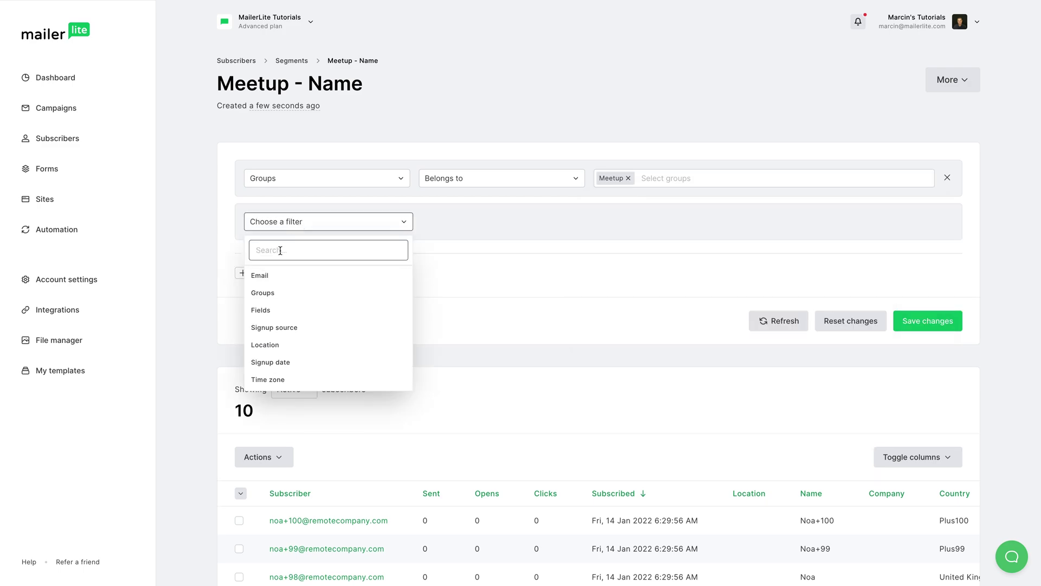
click(272, 310)
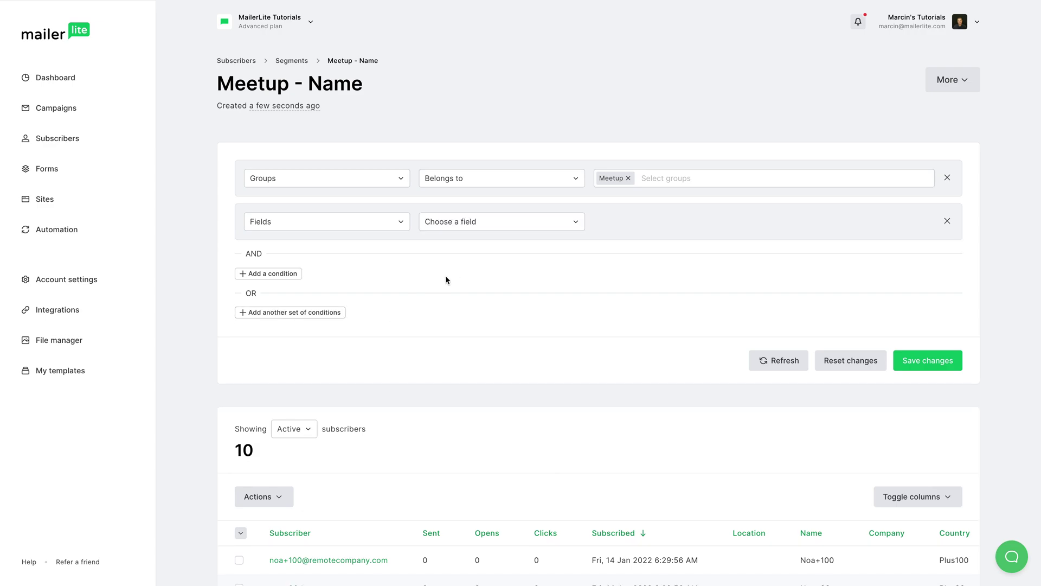
click(459, 228)
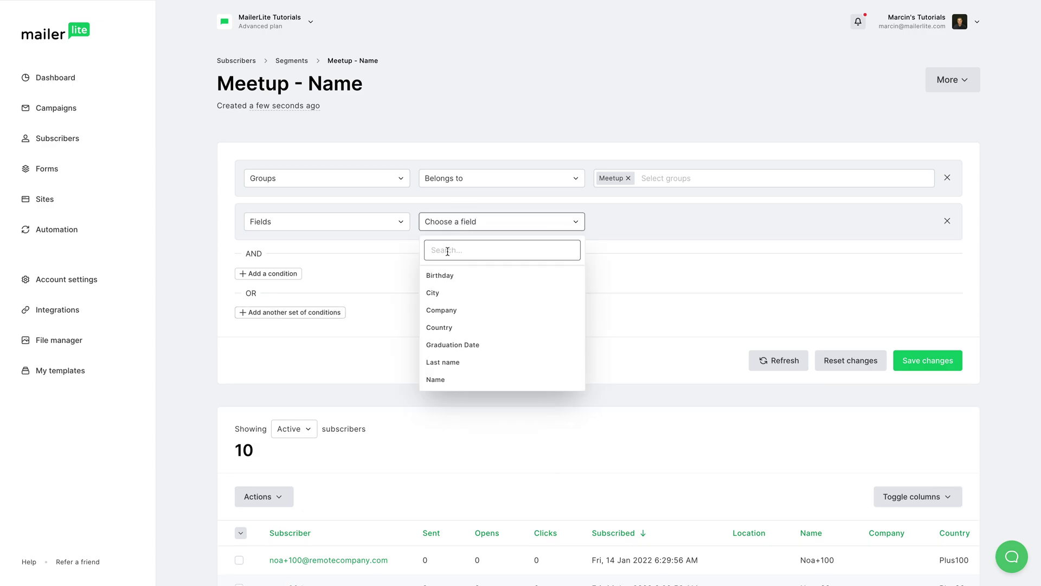
click(463, 380)
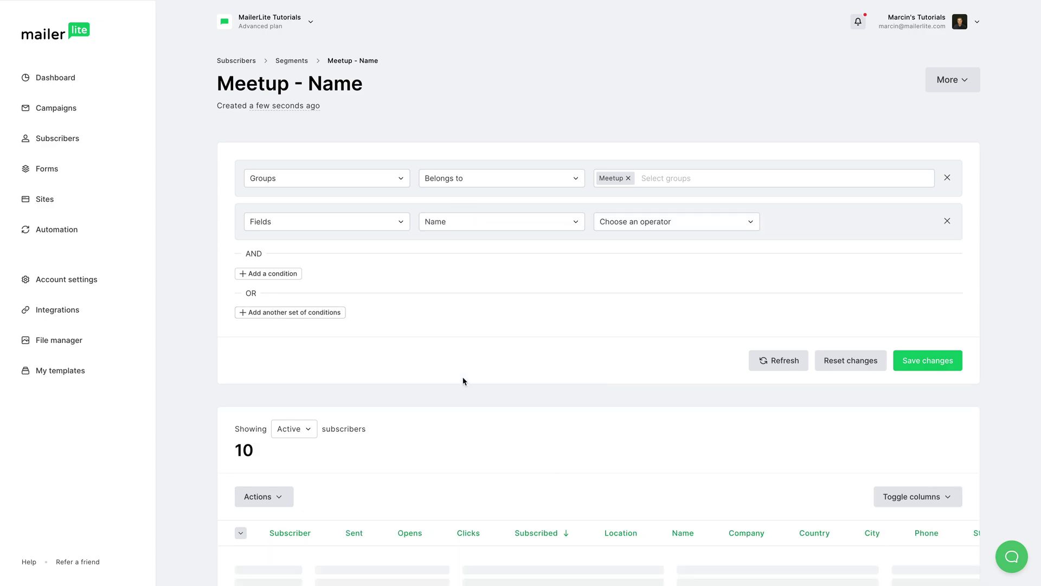
click(631, 227)
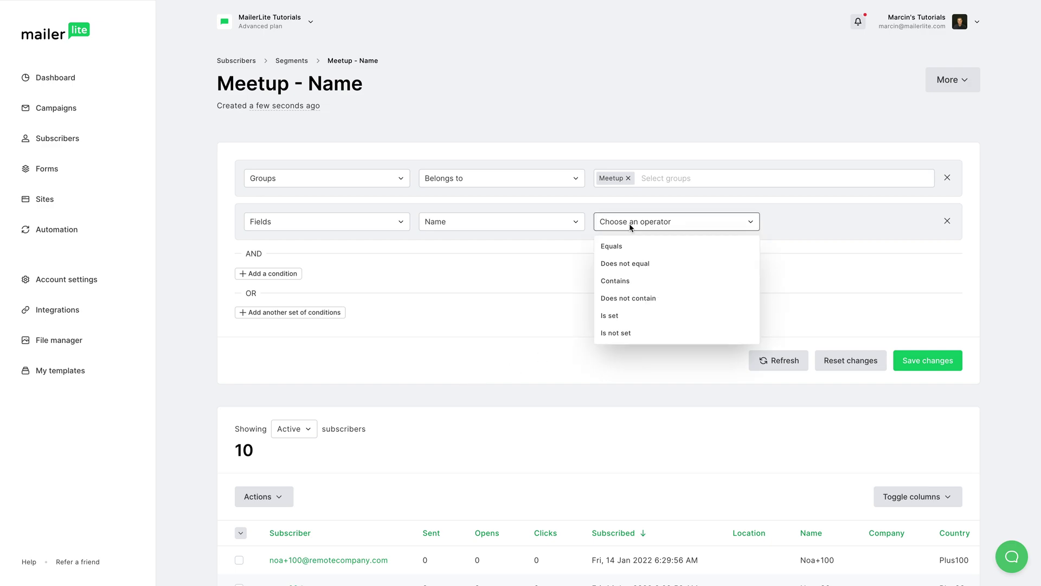
click(614, 319)
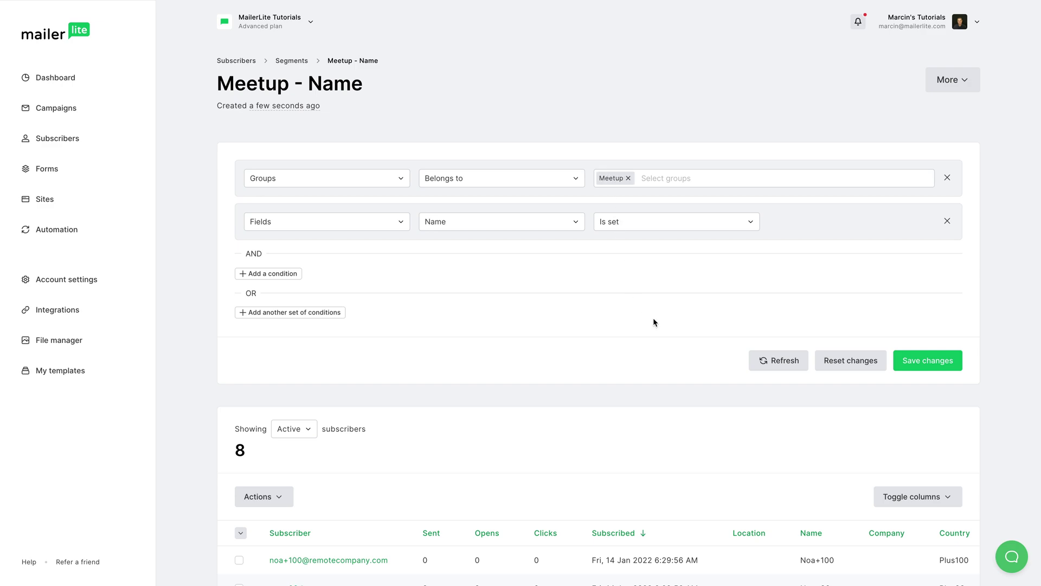
click(933, 372)
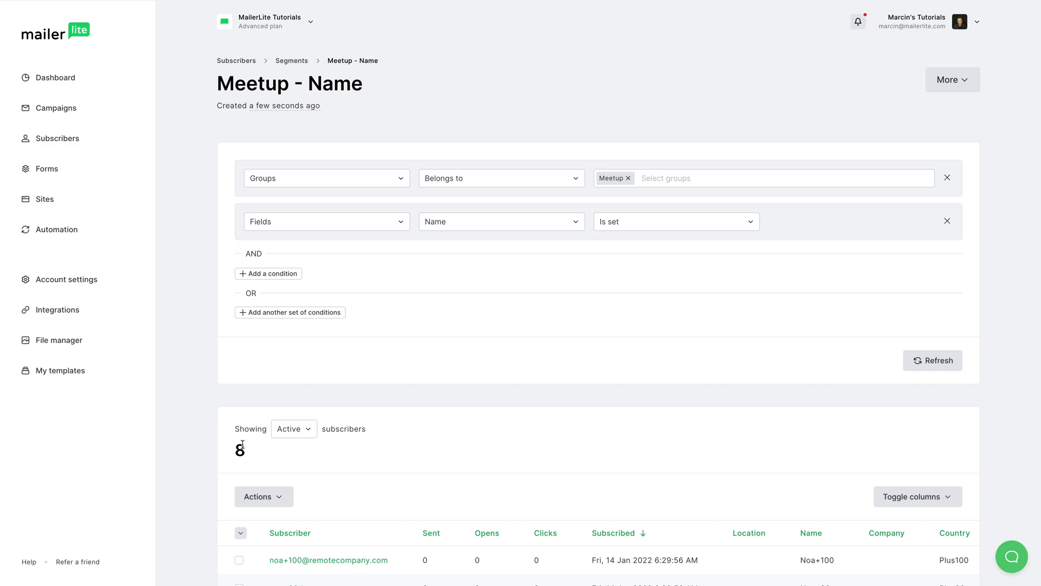
scroll(243, 444, down, 2)
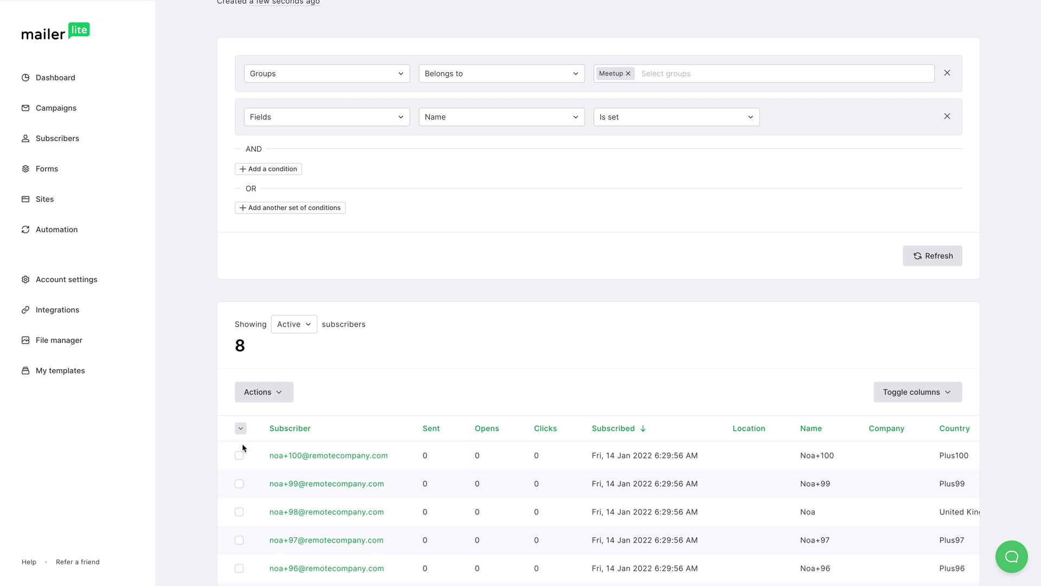
scroll(241, 444, down, 2)
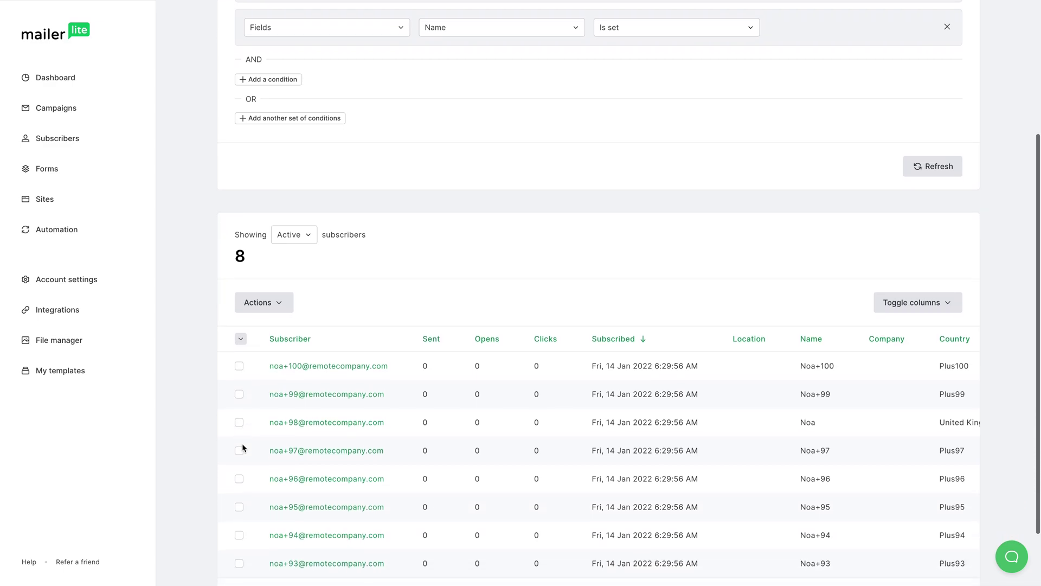
Clear a Meetup subscriber's first name, refresh the segment to 7, and add a blank condition
click(333, 423)
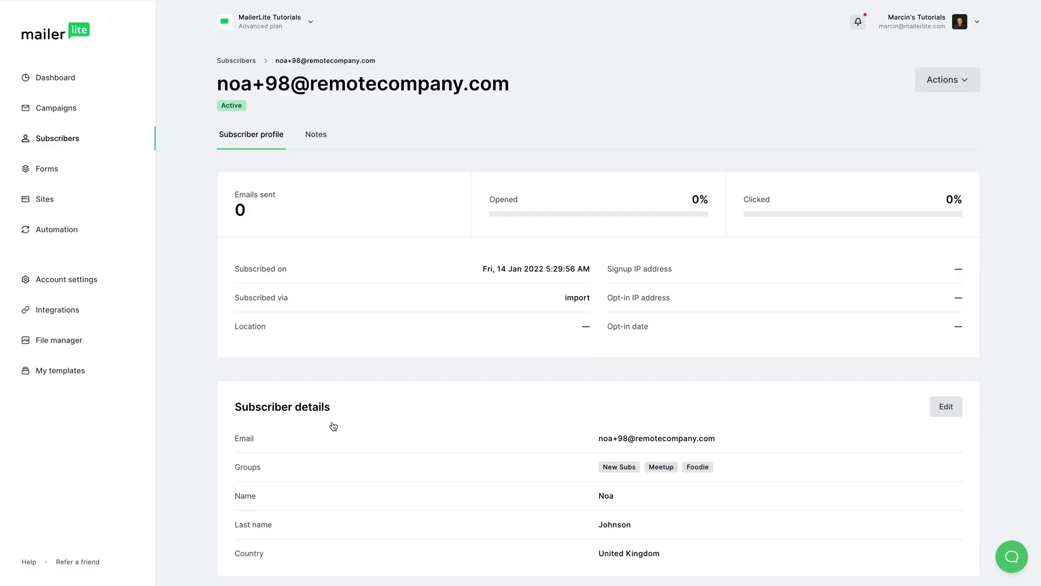
click(947, 408)
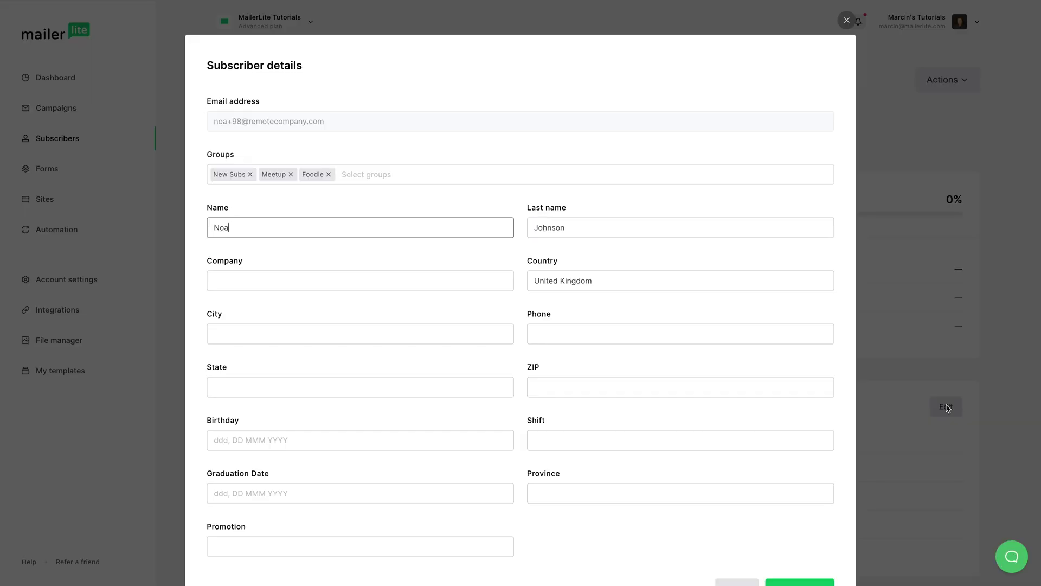
double_click(235, 228)
key(BackSpace)
scroll(572, 371, down, 1)
click(792, 528)
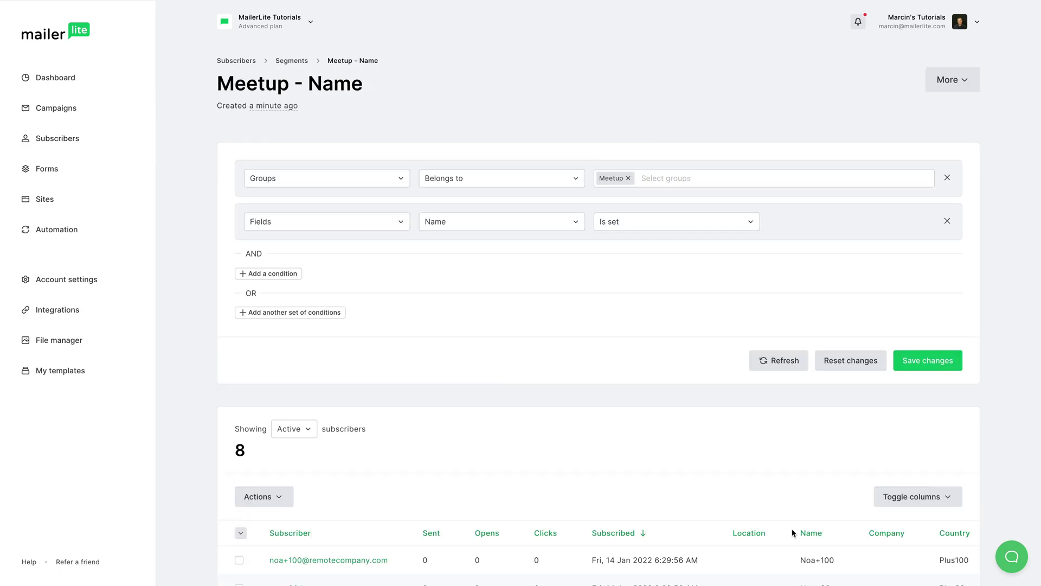
click(764, 361)
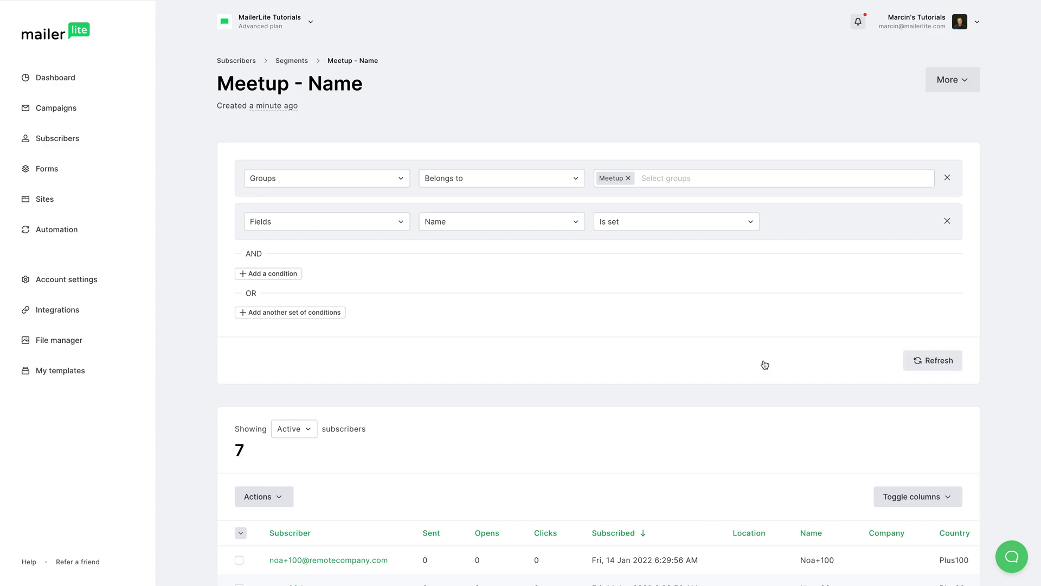
click(243, 273)
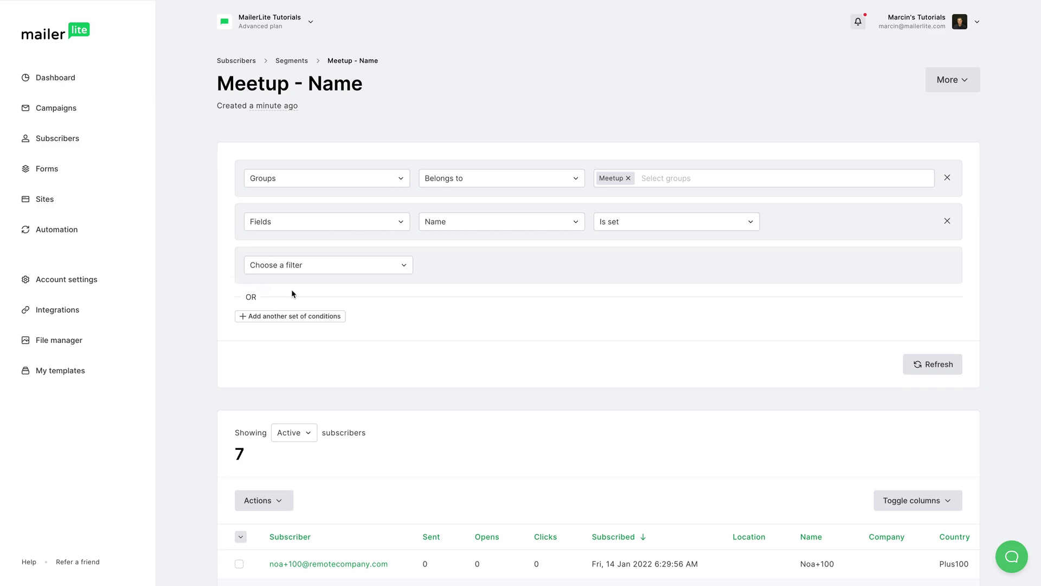
Browse the filter types for the blank condition, then dismiss the list without choosing one
click(404, 265)
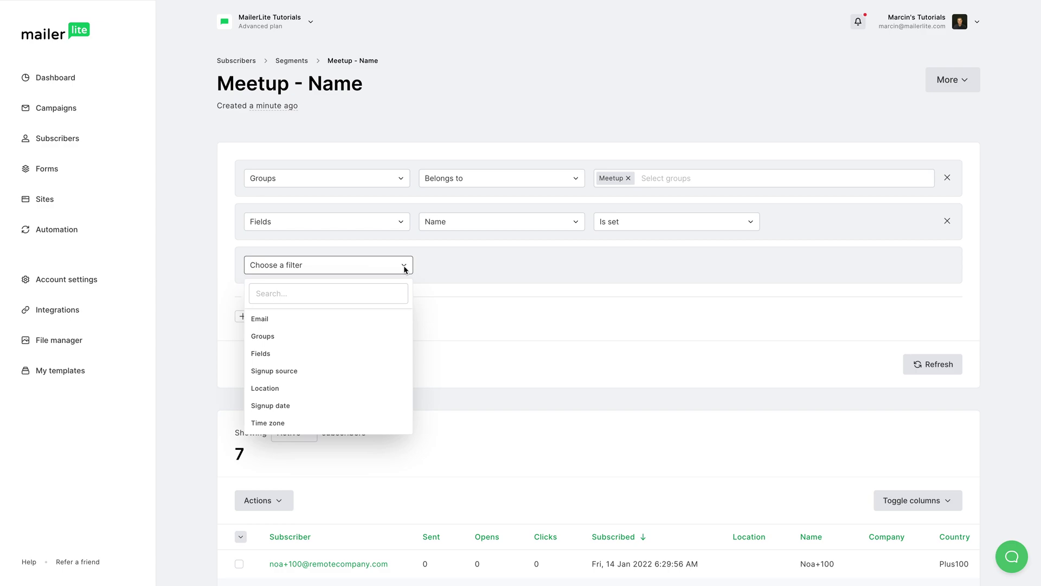
scroll(285, 372, down, 3)
scroll(286, 367, down, 2)
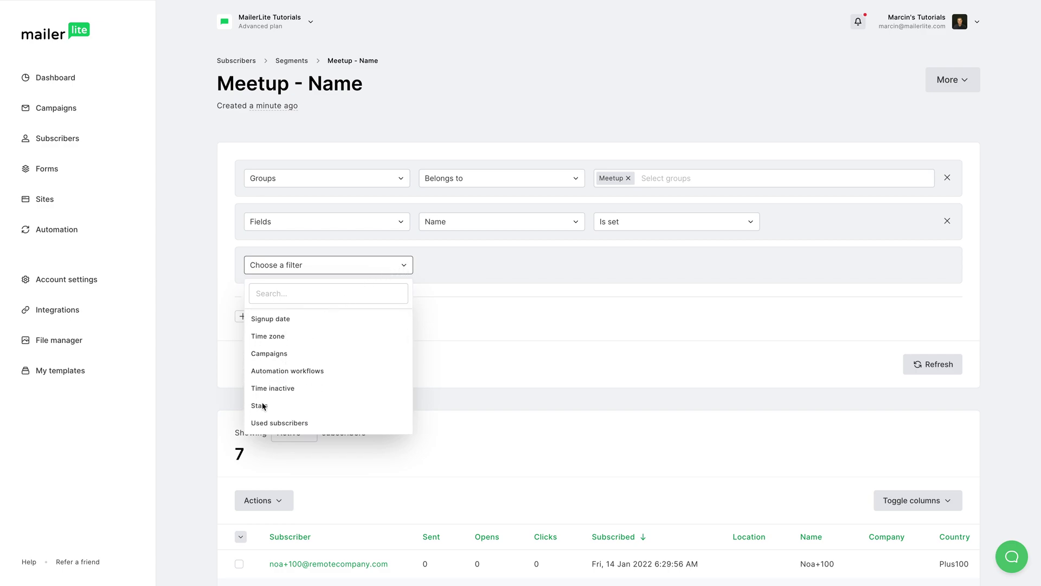
click(464, 402)
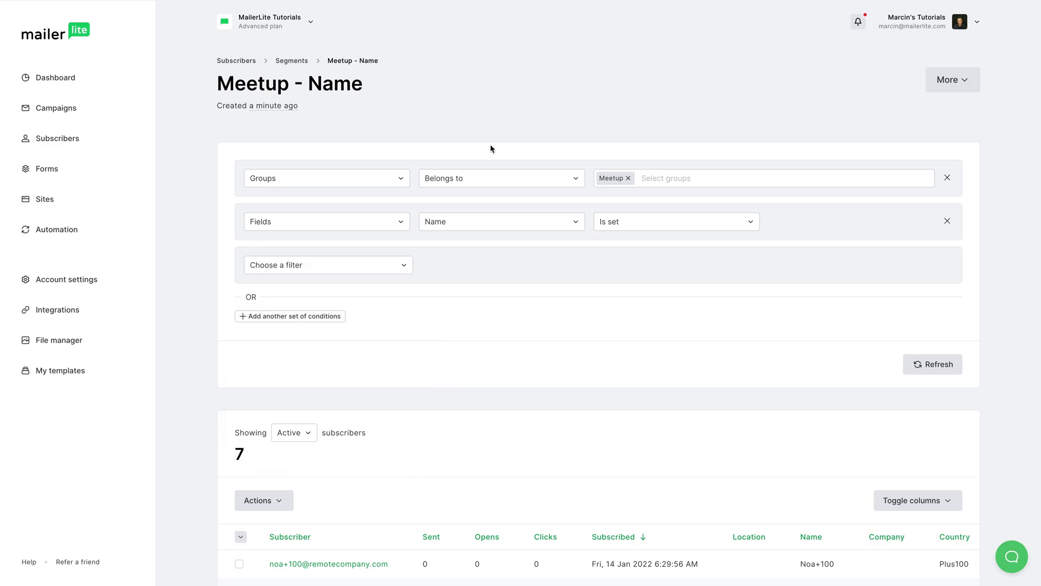
Add an OR condition set for Groups belonging to Team and save, raising subscribers to 47
click(257, 320)
click(295, 332)
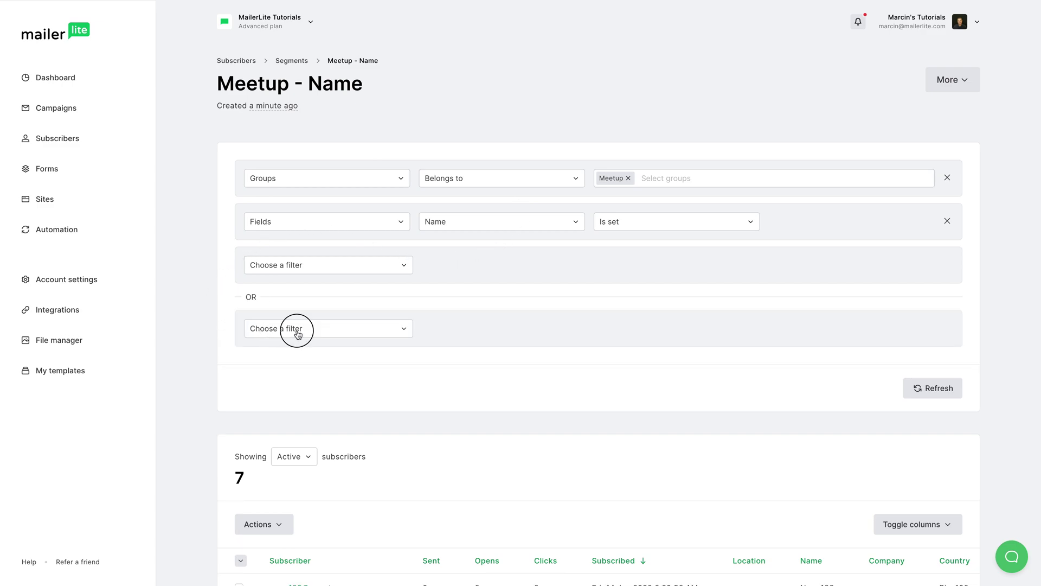
click(261, 399)
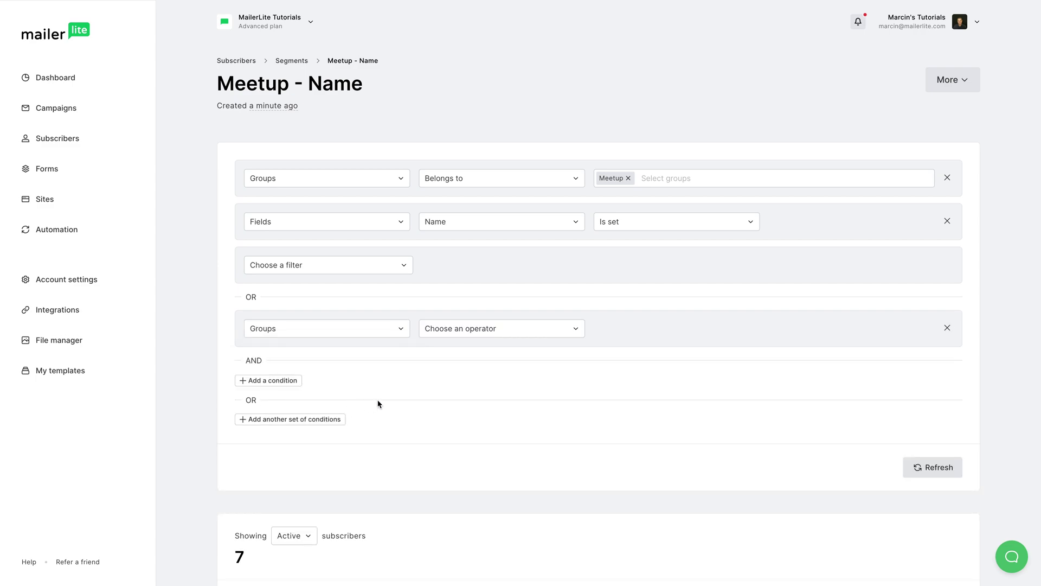
click(482, 333)
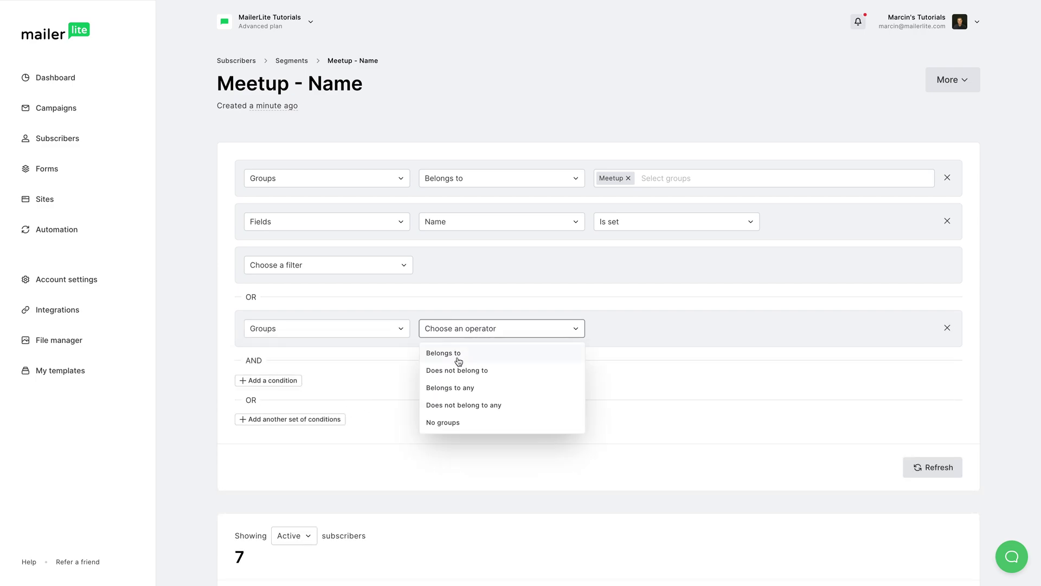
click(459, 359)
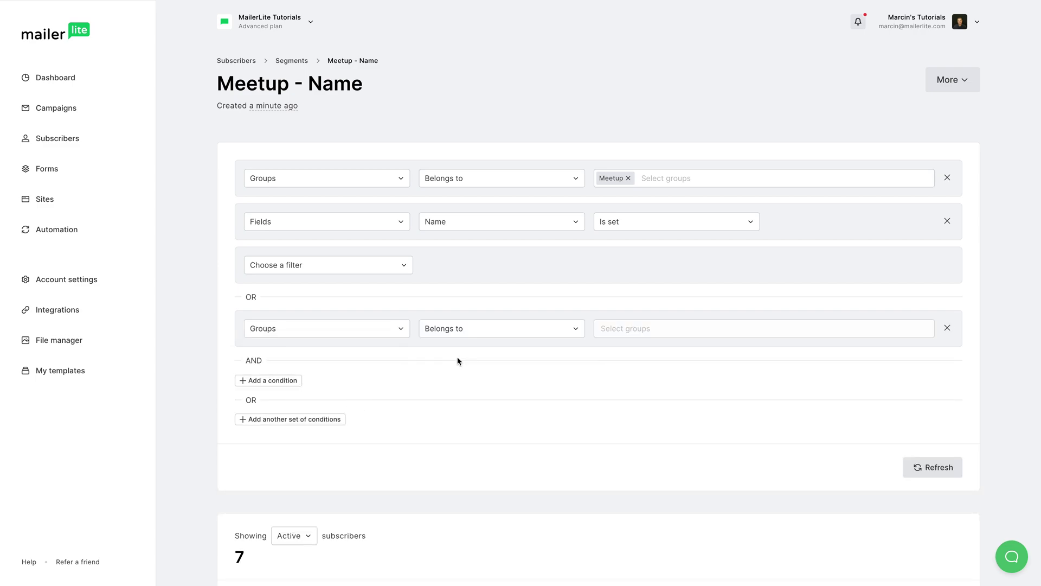
click(644, 328)
scroll(629, 386, down, 3)
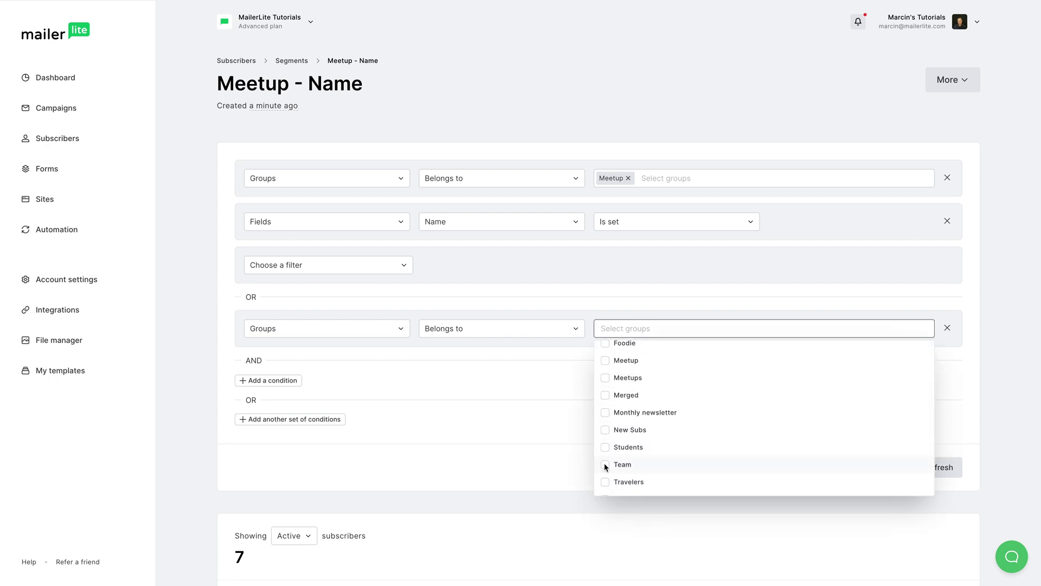
click(606, 466)
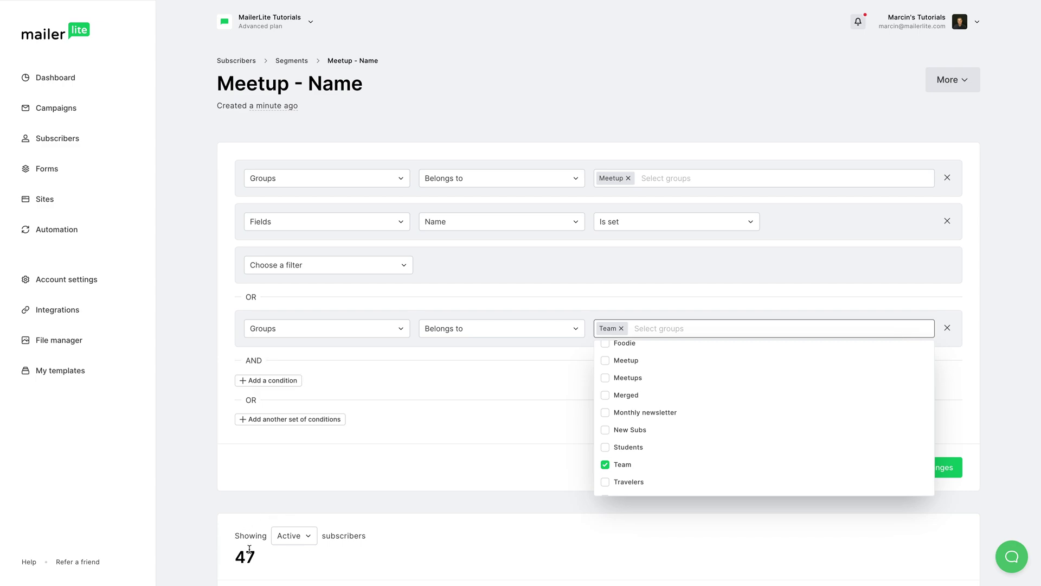
click(363, 472)
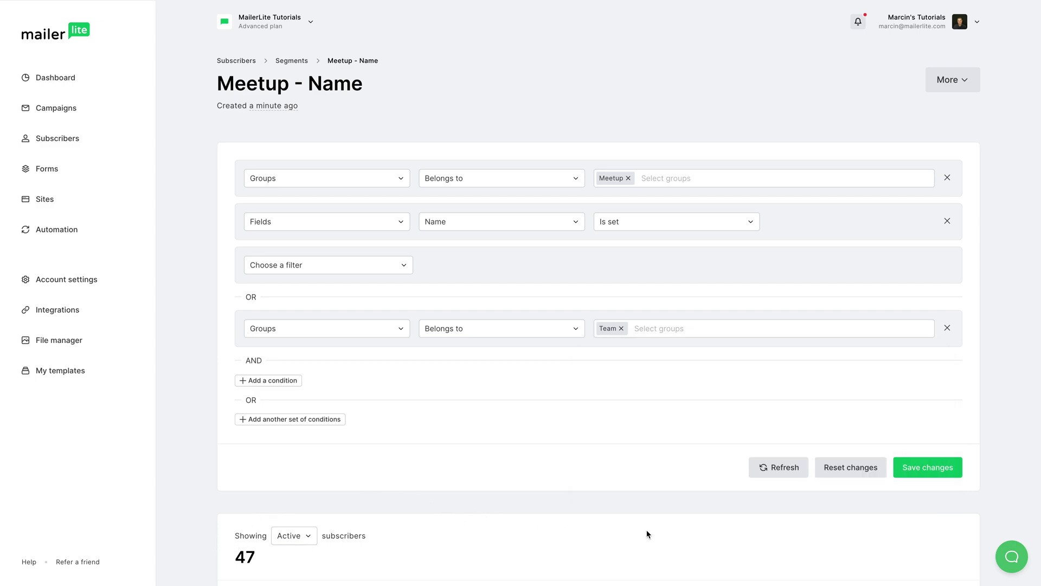
click(932, 472)
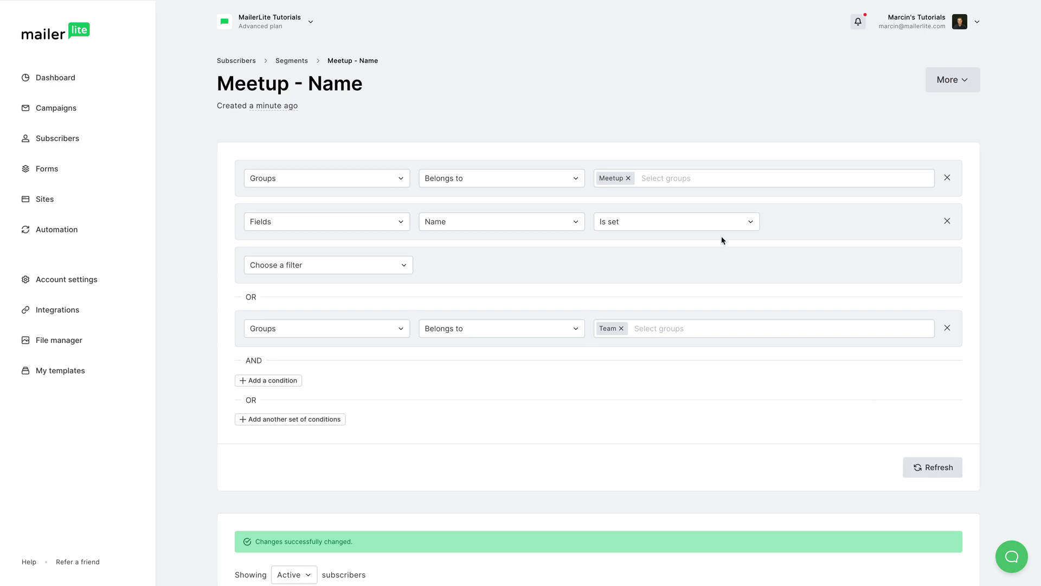
Return to the Segments list and go to Campaigns to reach the draft's recipients
click(292, 62)
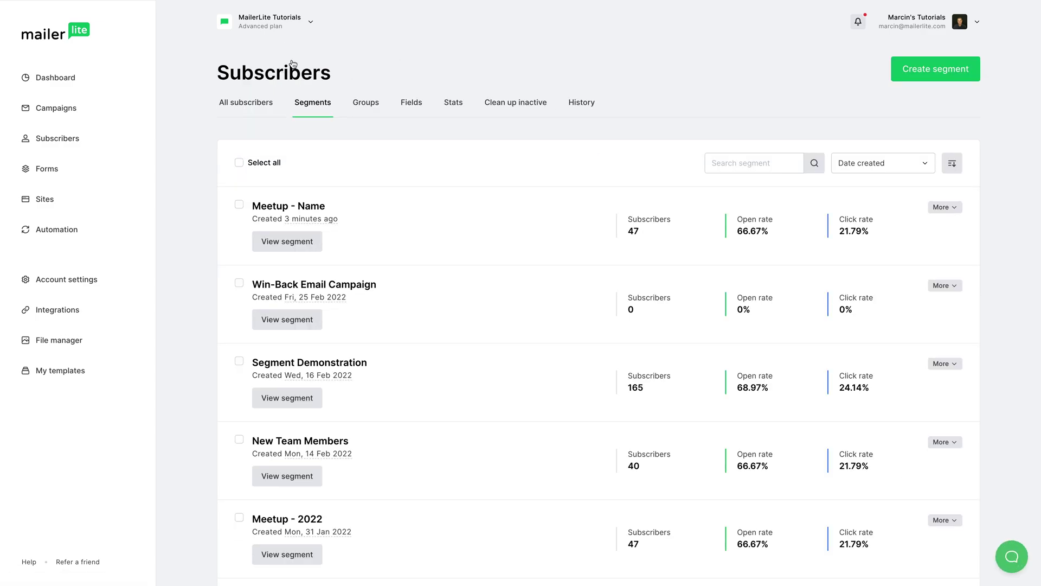
click(57, 107)
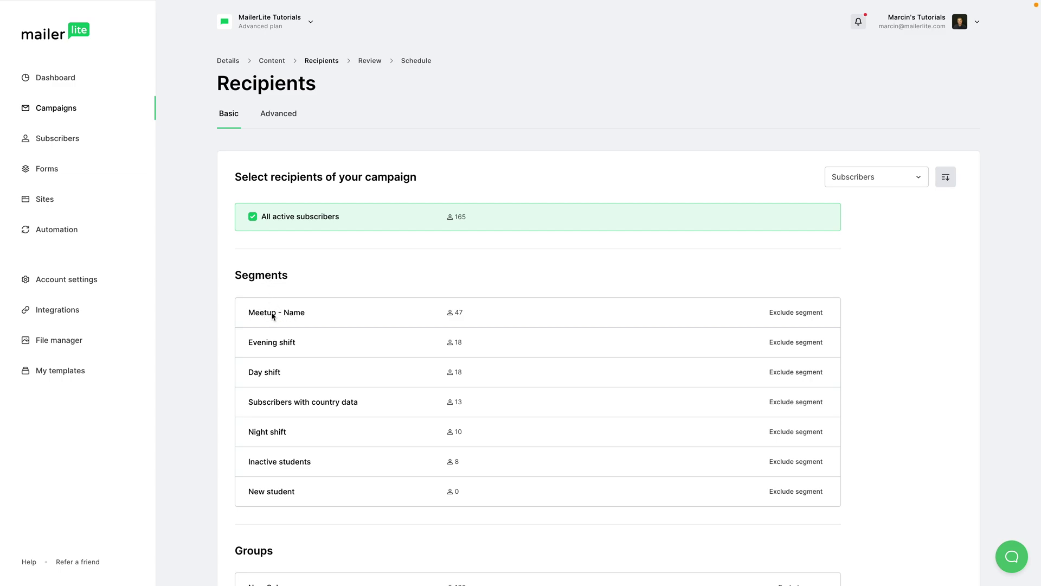
Send the campaign only to Meetup - Name instead of All active subscribers, then go to Automations
click(784, 312)
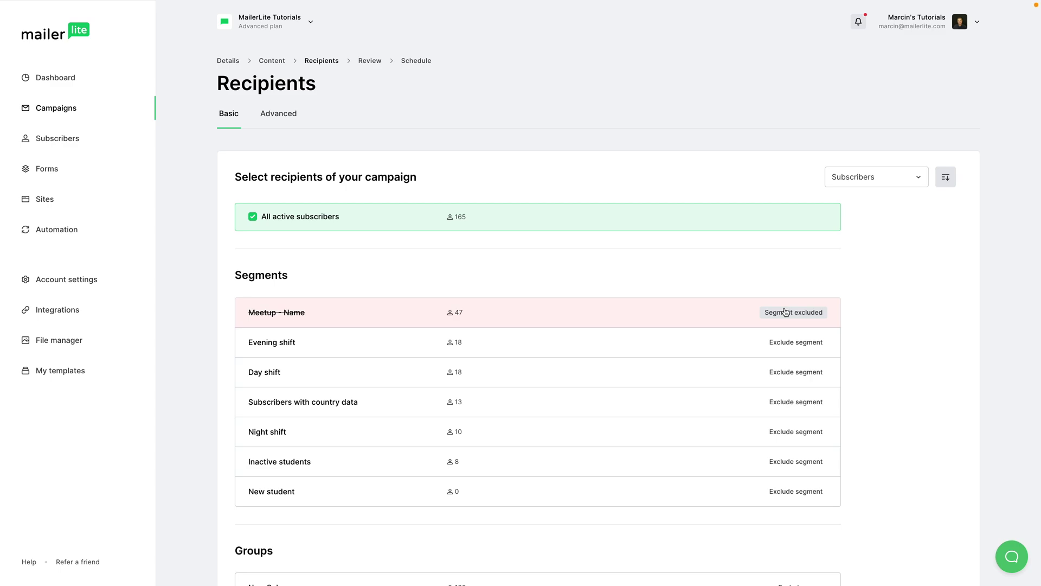
click(785, 312)
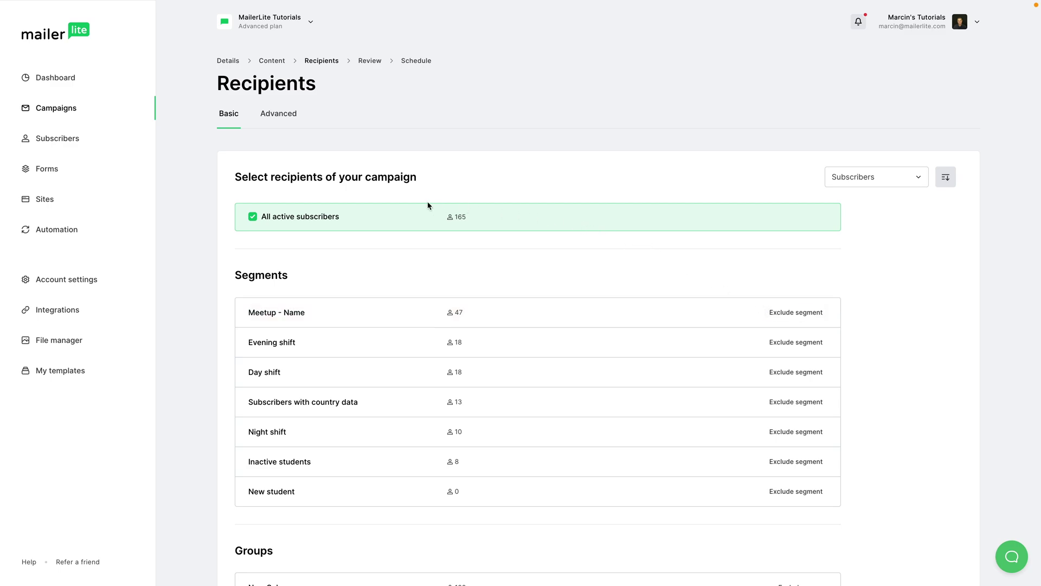
click(251, 218)
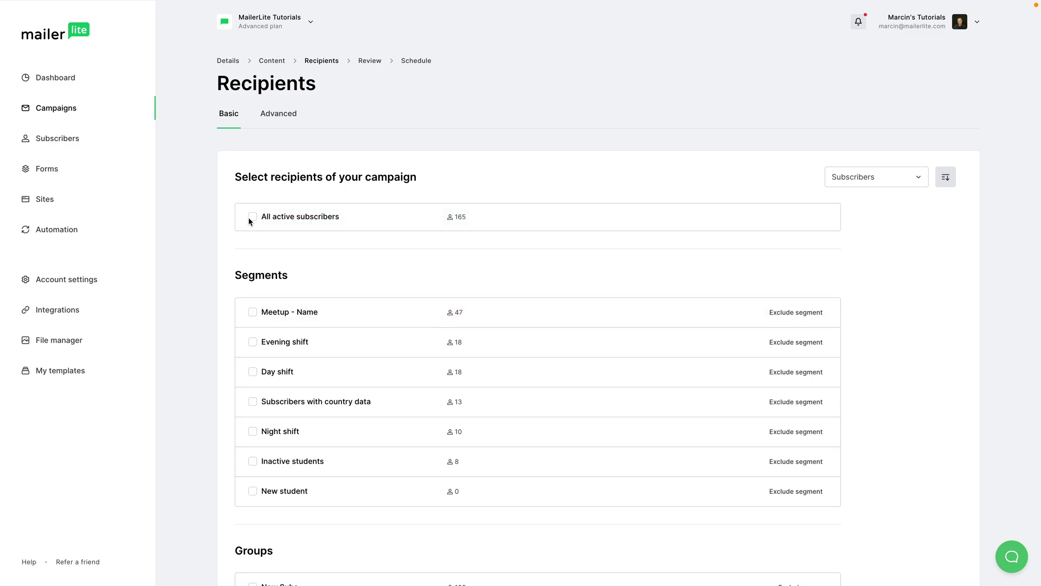
click(253, 313)
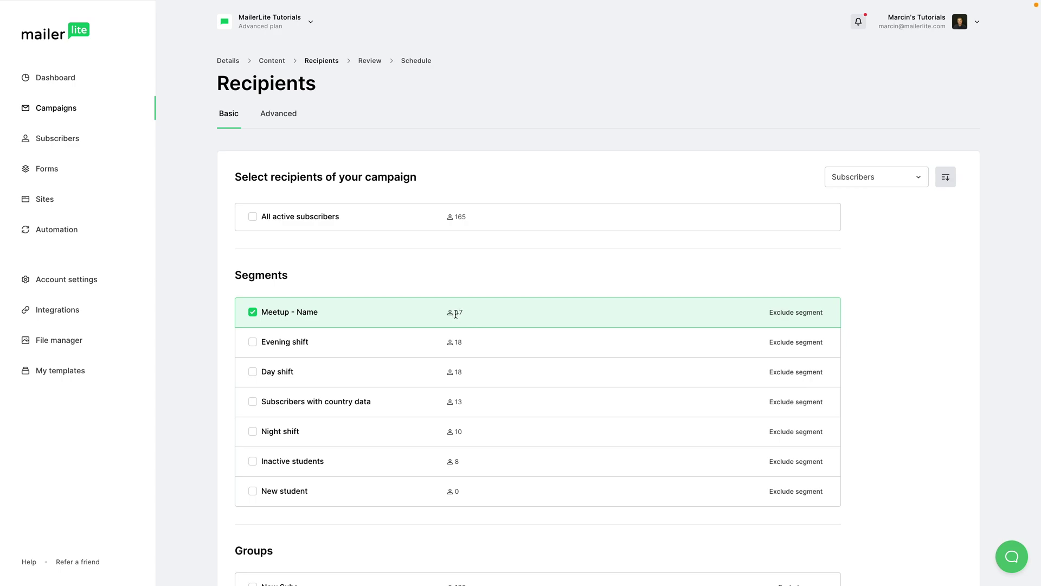
click(59, 233)
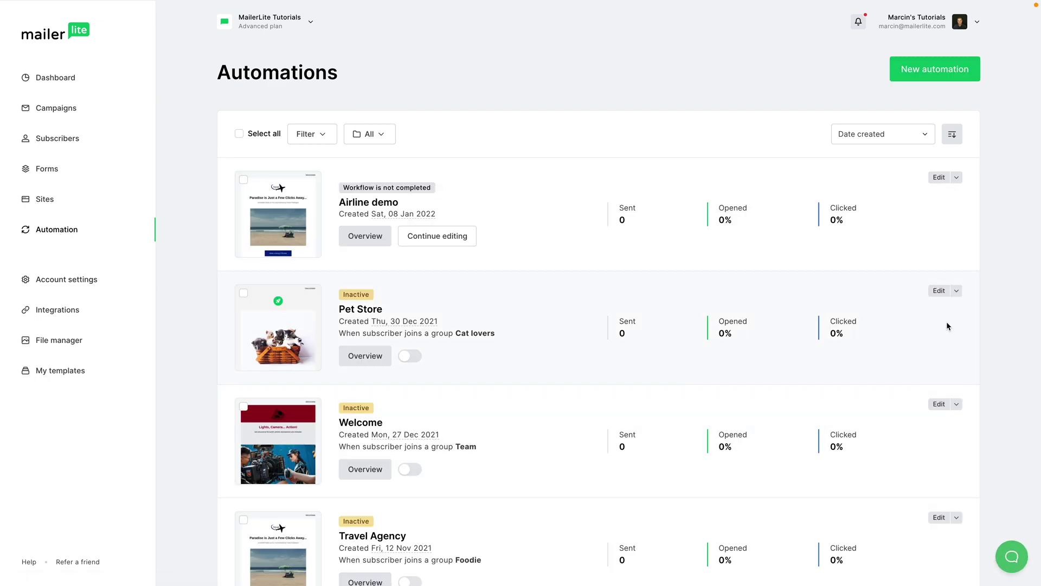
In Pet Store, add a condition after All about cats checking Segment membership of Meetup - Name
click(939, 293)
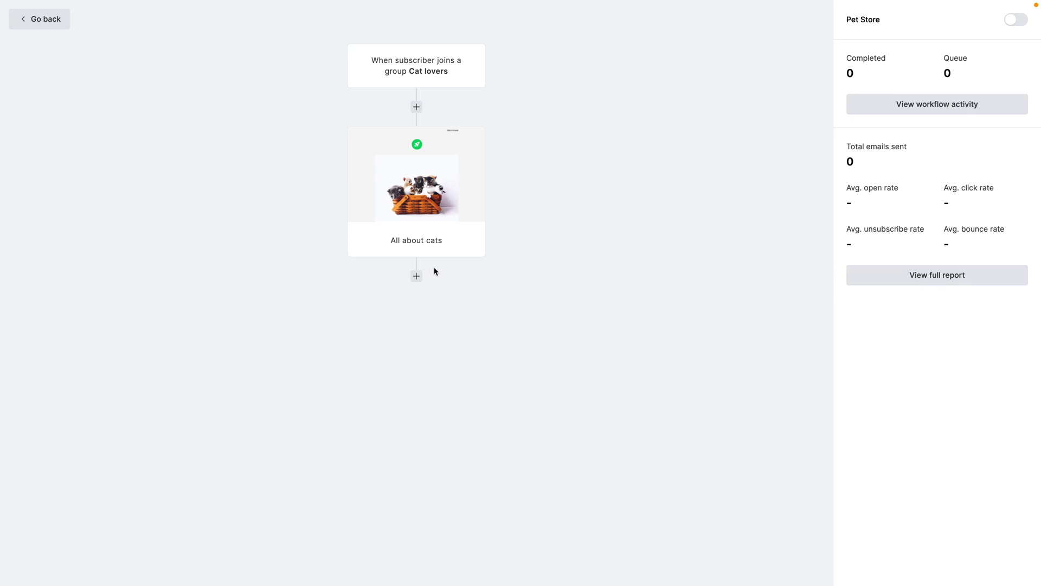
click(416, 276)
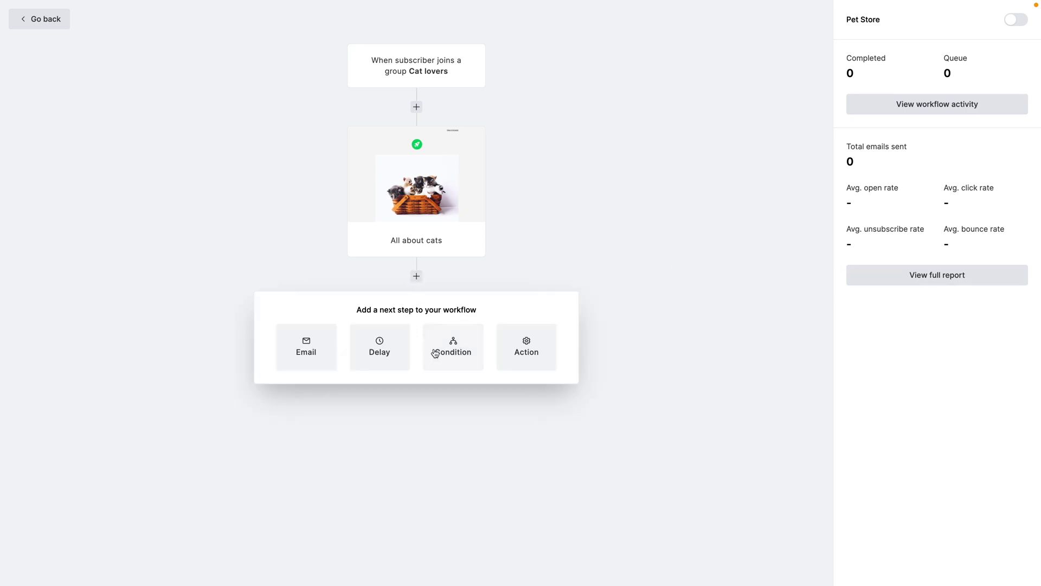
click(455, 356)
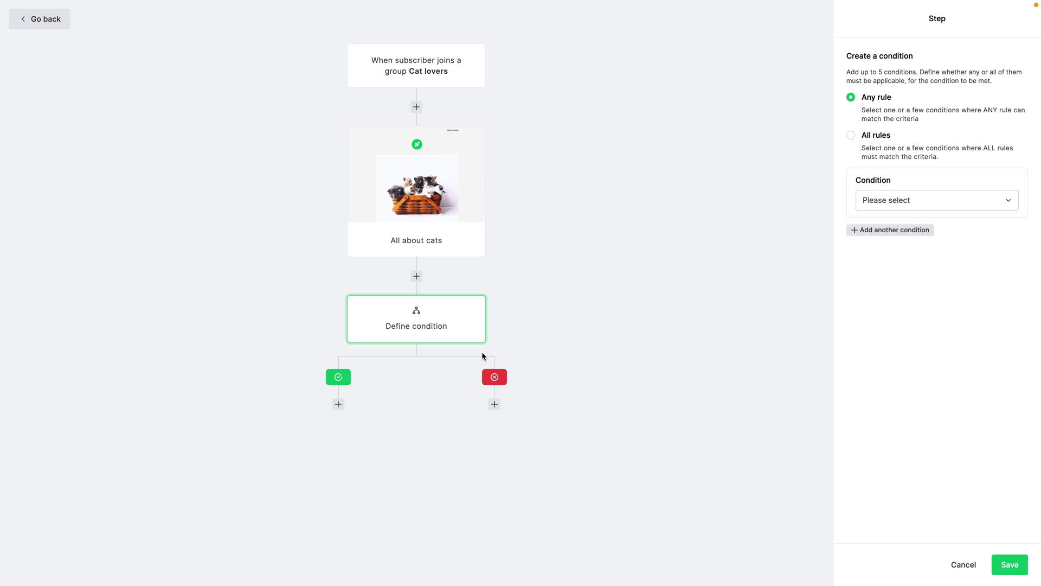
click(912, 202)
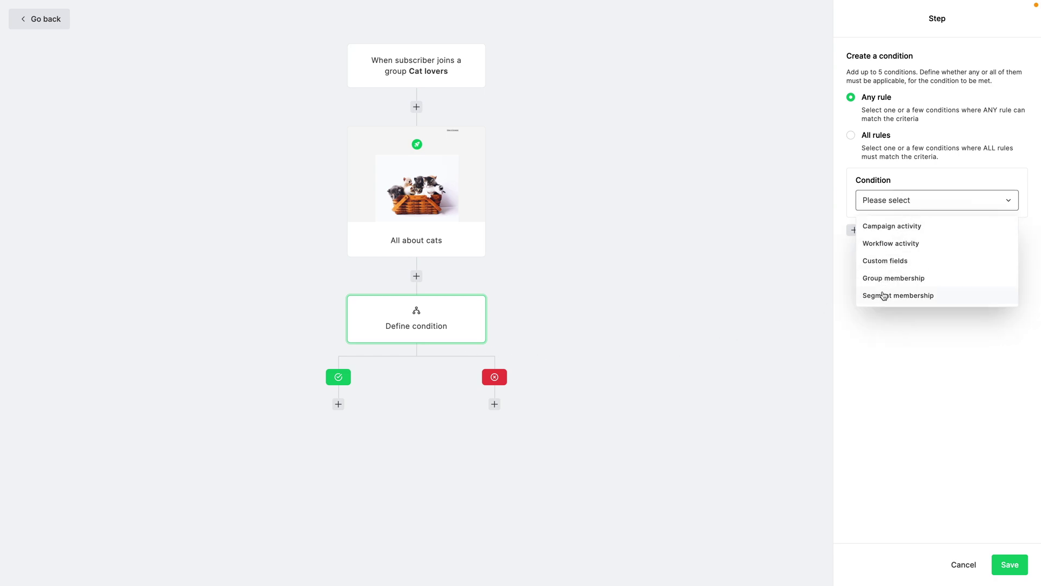
click(885, 297)
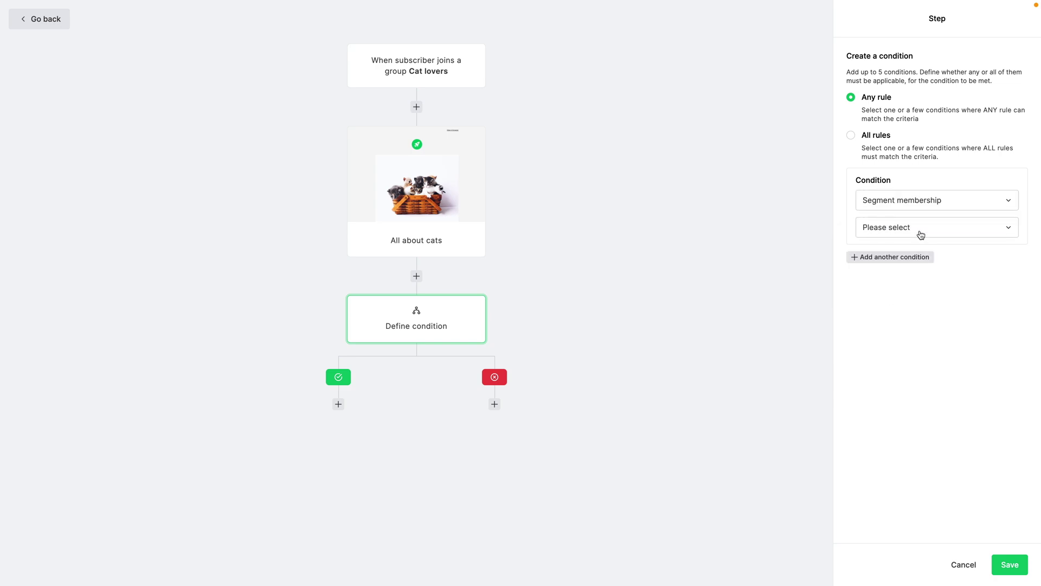
click(919, 232)
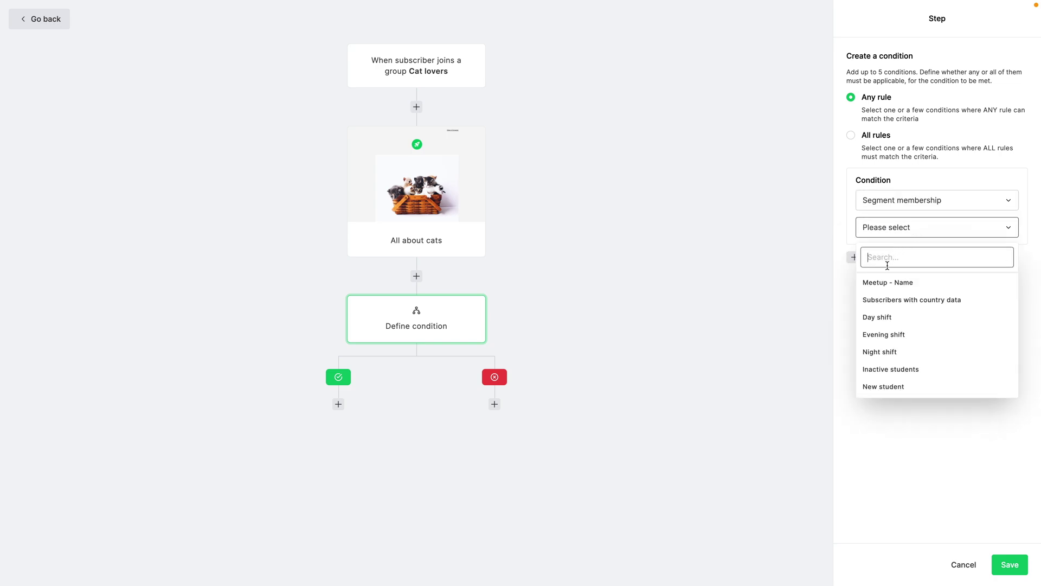
click(884, 283)
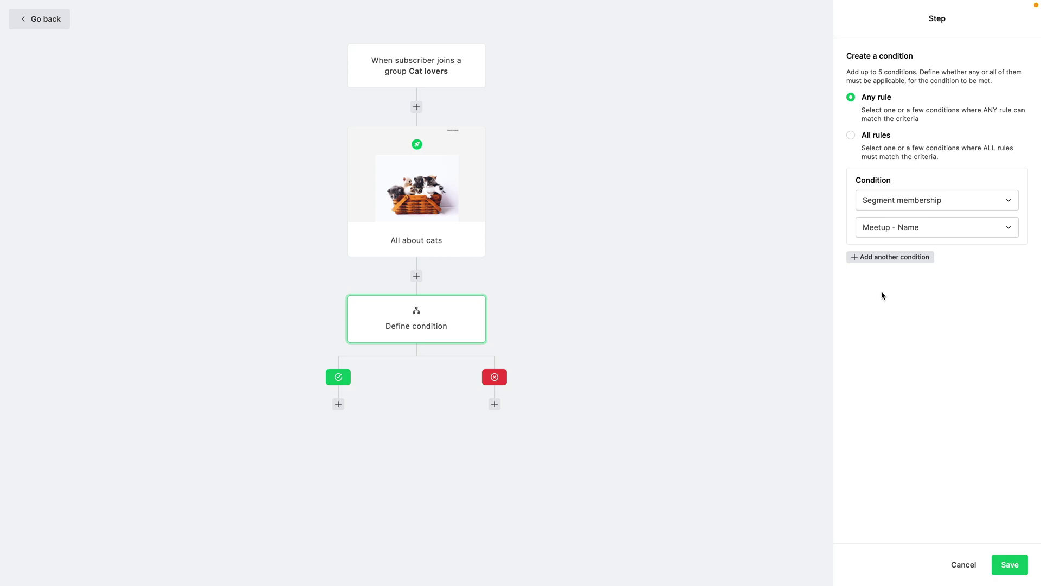
click(1004, 562)
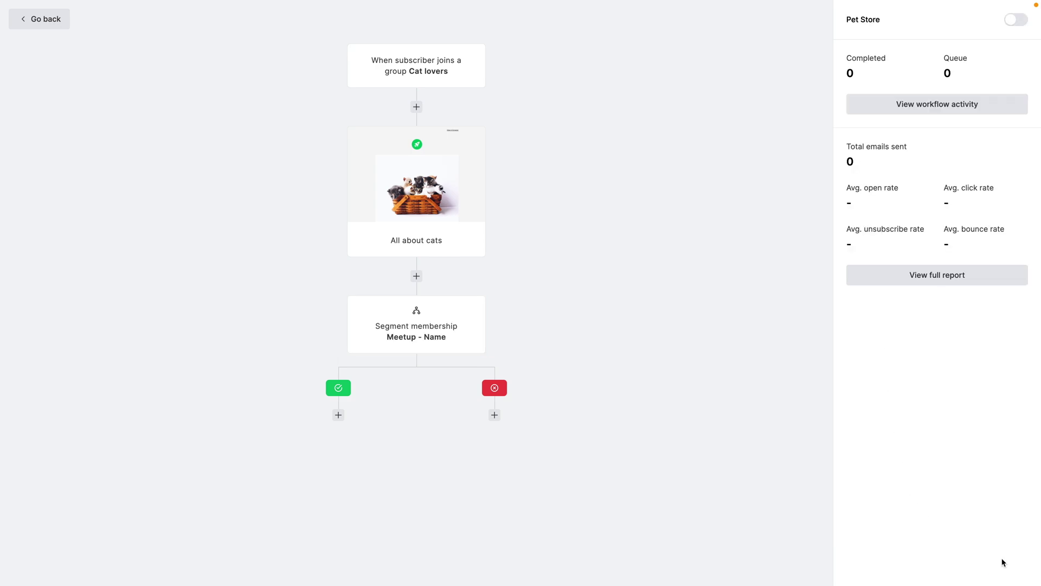